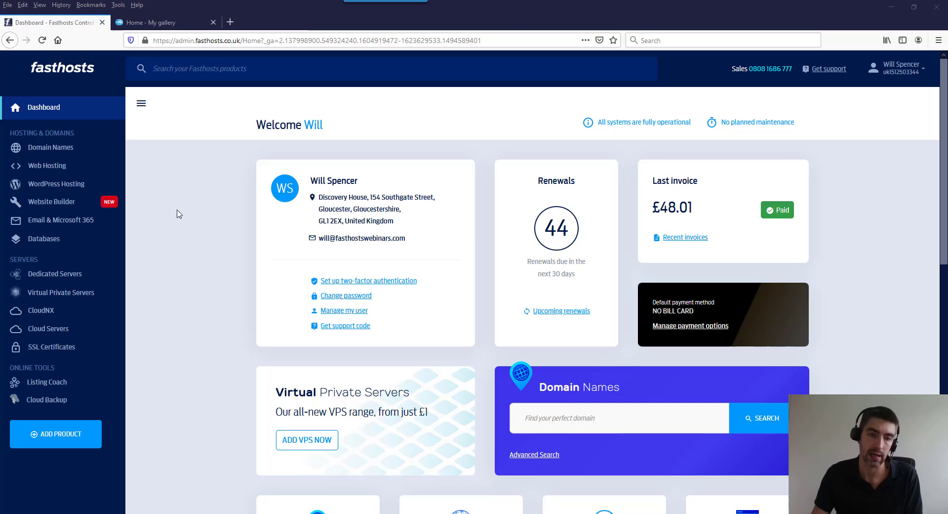
From the Web Hosting list, open the fasthostswebinars.com Ignite Boost package overview (PHP 5.6).
left_click(57, 168)
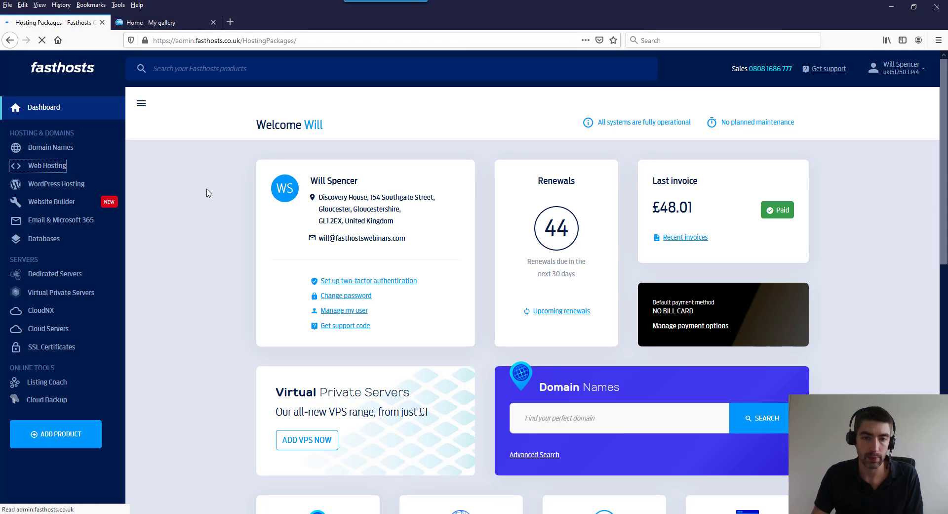
scroll(209, 190, "down", 5)
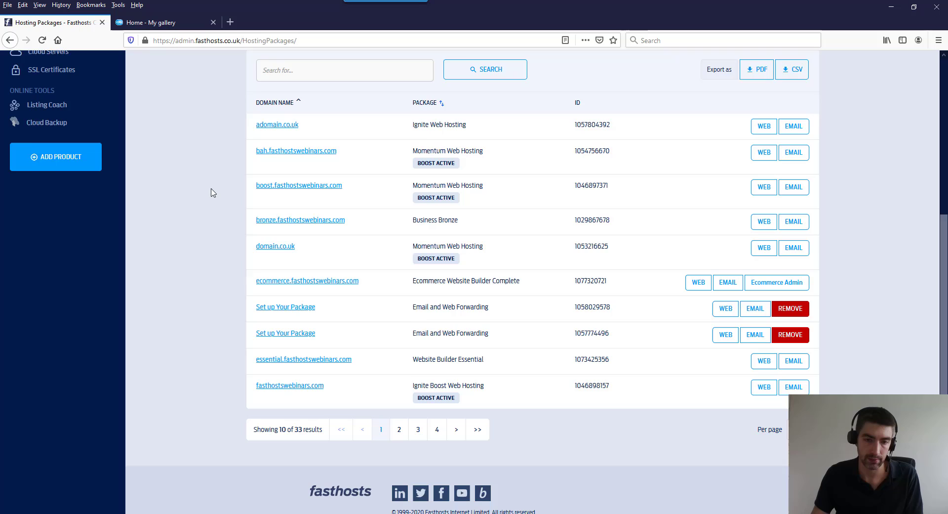
scroll(214, 192, "down", 1)
left_click(291, 364)
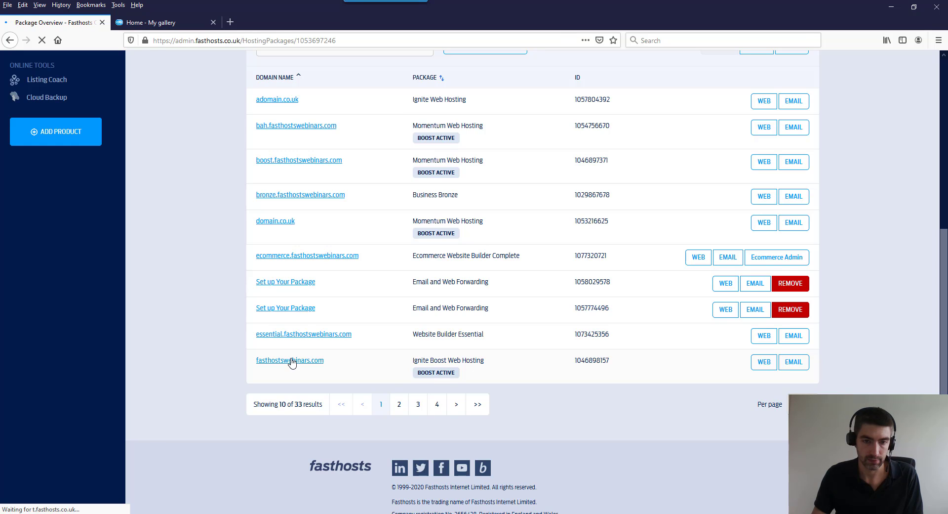
scroll(188, 265, "down", 3)
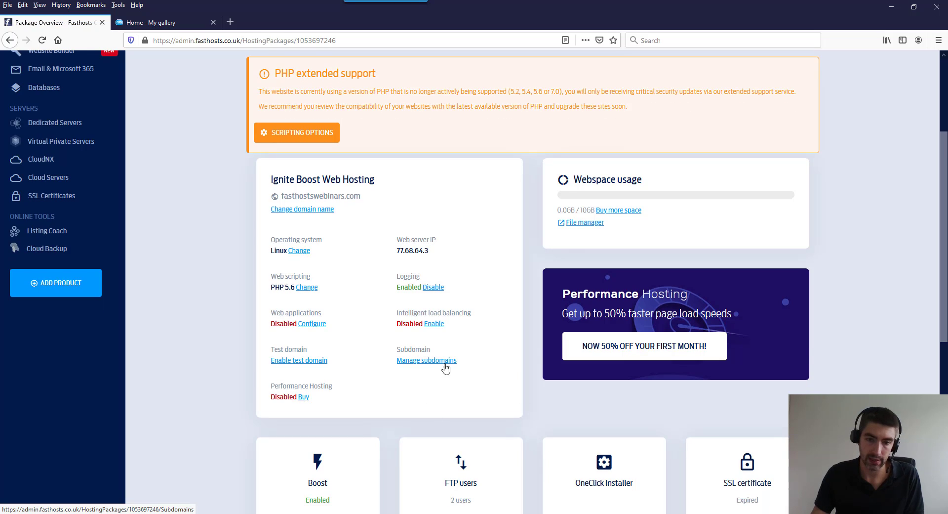
Check the fasthostswebinars.com subdomains list, with blog pointing to /blog, then switch to the My gallery site.
left_click(418, 366)
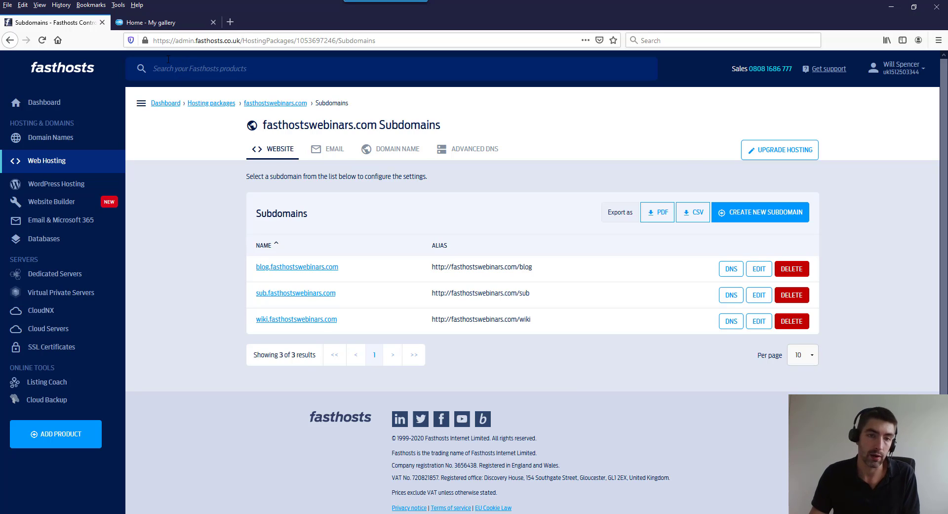
left_click(155, 22)
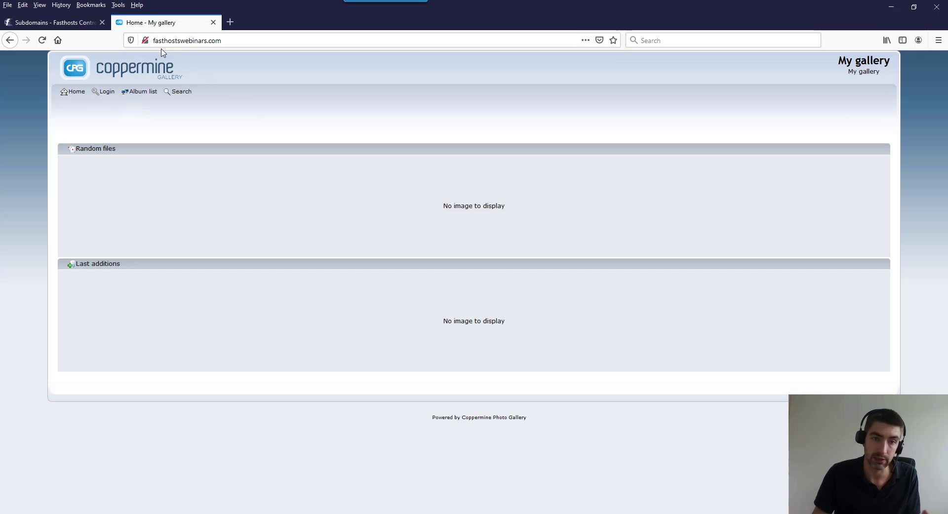
Load blog.fasthostswebinars.com, which lands on /blog/ showing Not Found, then switch to FileZilla.
left_click_drag(153, 40, 161, 41)
key("Left")
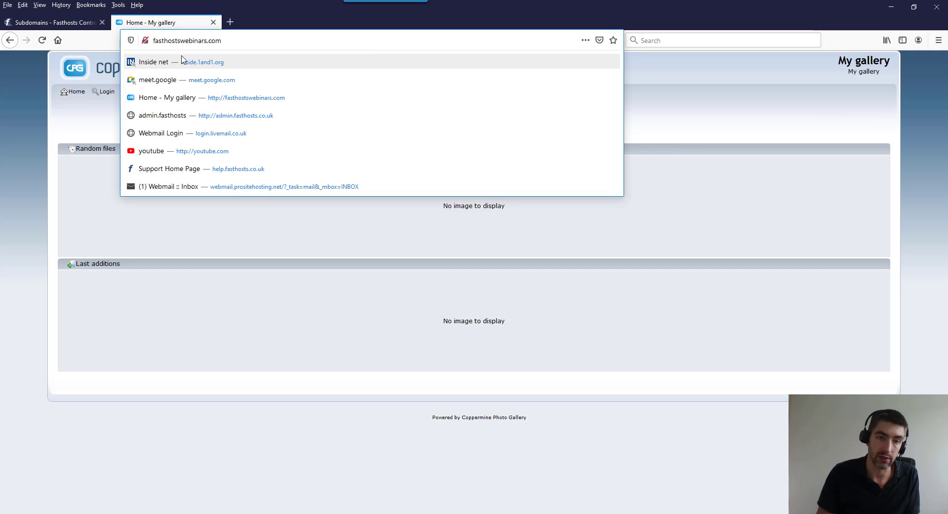
type("blog.")
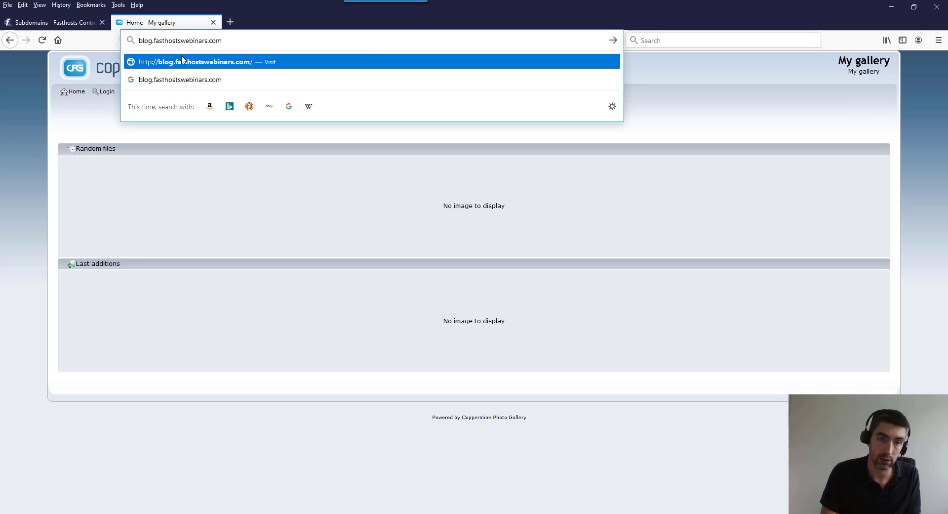
key("Return")
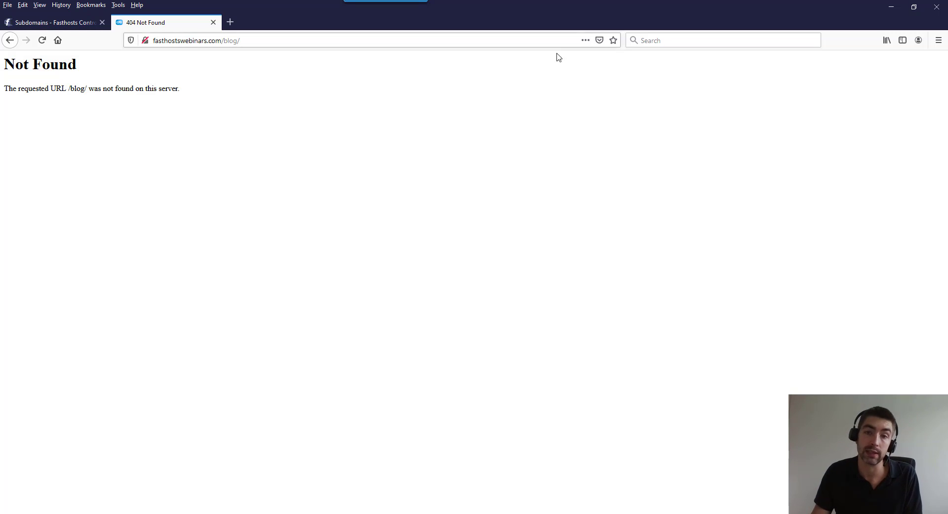
key("alt+Tab")
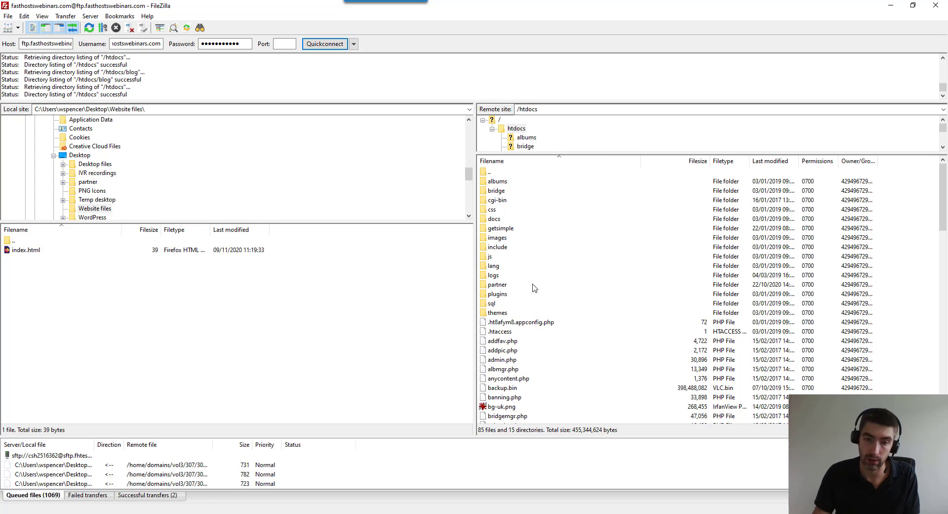
Create the /htdocs/blog server folder and upload the 39-byte index.html into it.
right_click(913, 310)
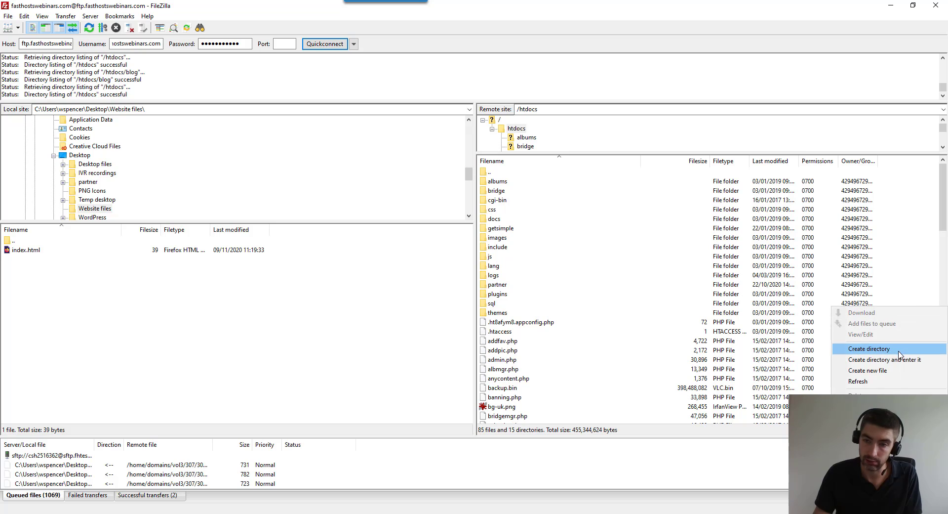
left_click(886, 349)
type("blog")
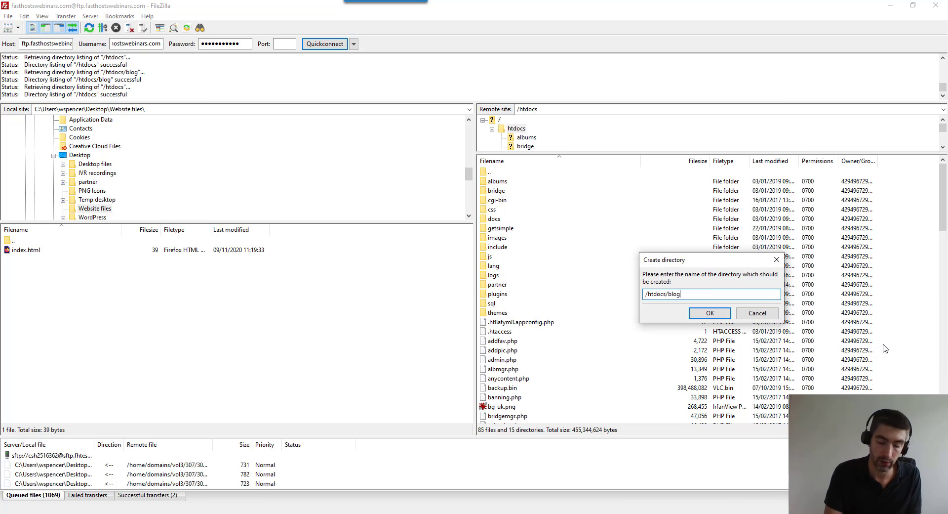
key("Return")
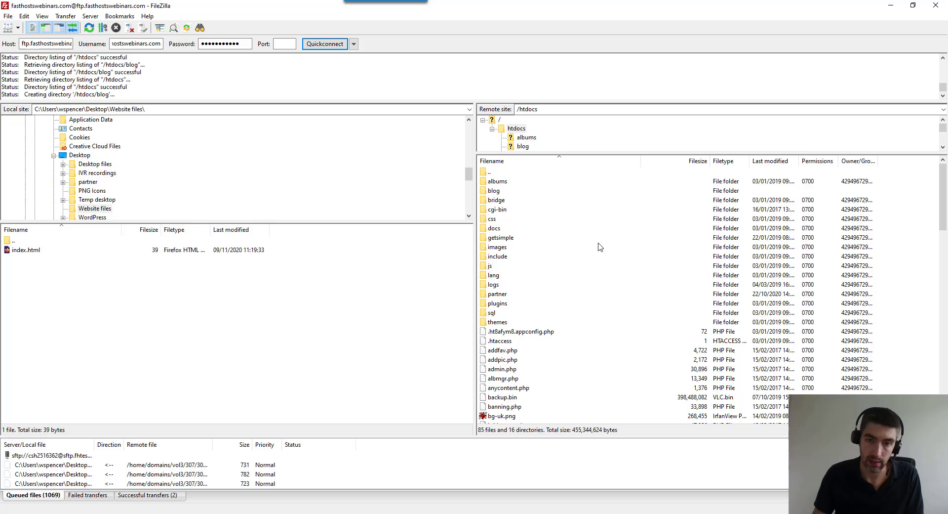
double_click(494, 191)
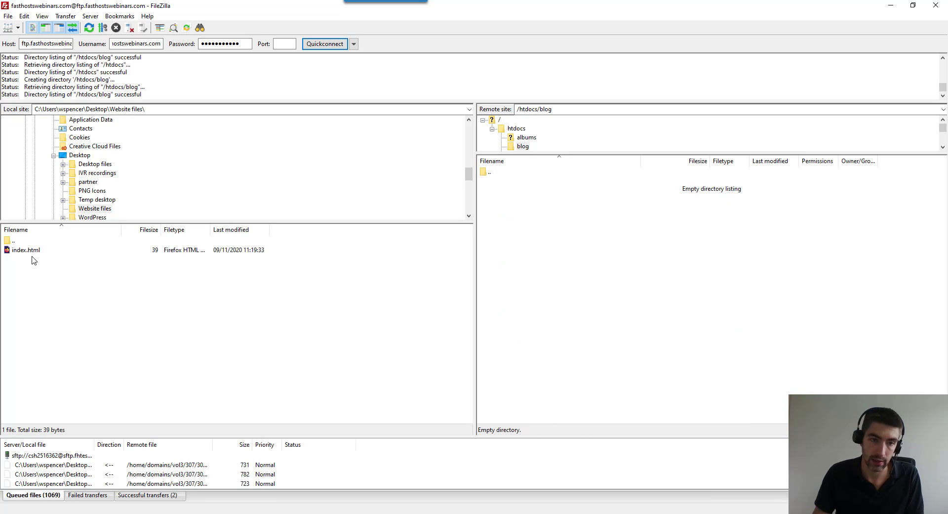
left_click_drag(21, 252, 583, 240)
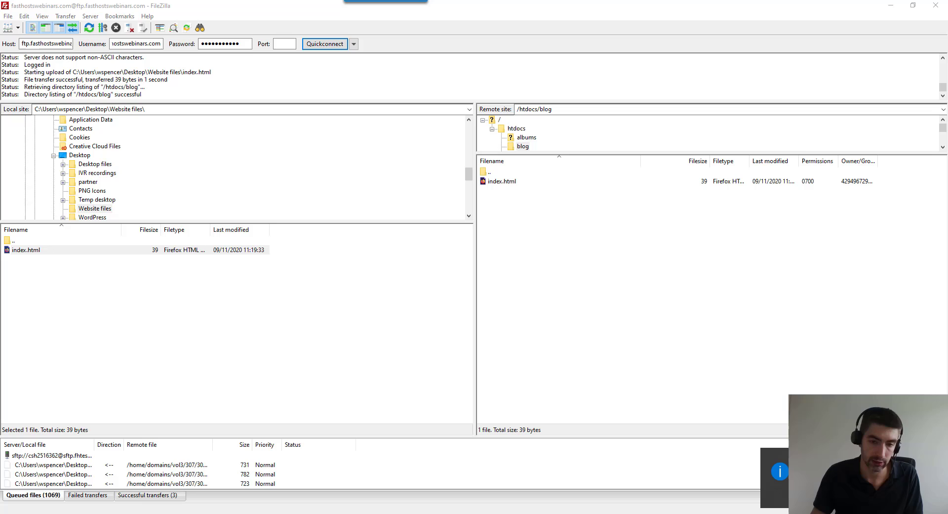
Reload fasthostswebinars.com/blog/ to show 'This is a test index file, hello world!', then return to Subdomains.
left_click(267, 512)
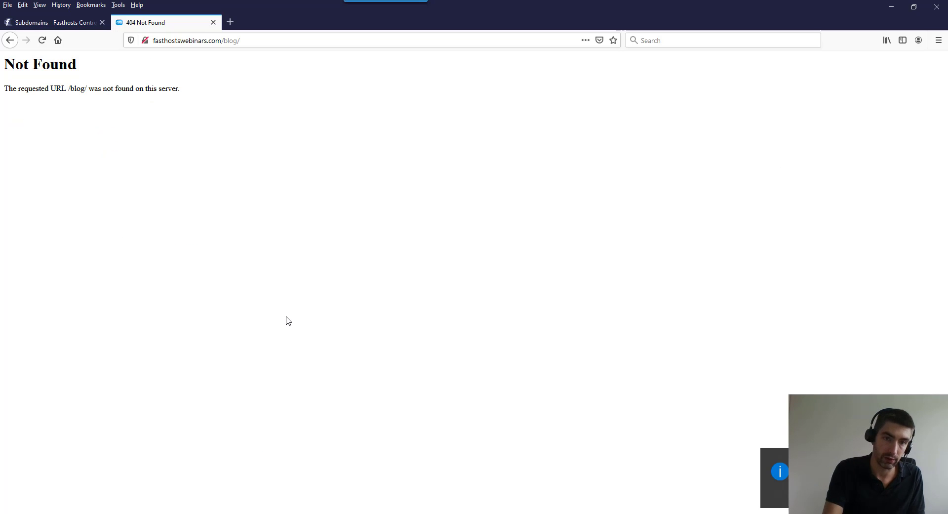
key("F5")
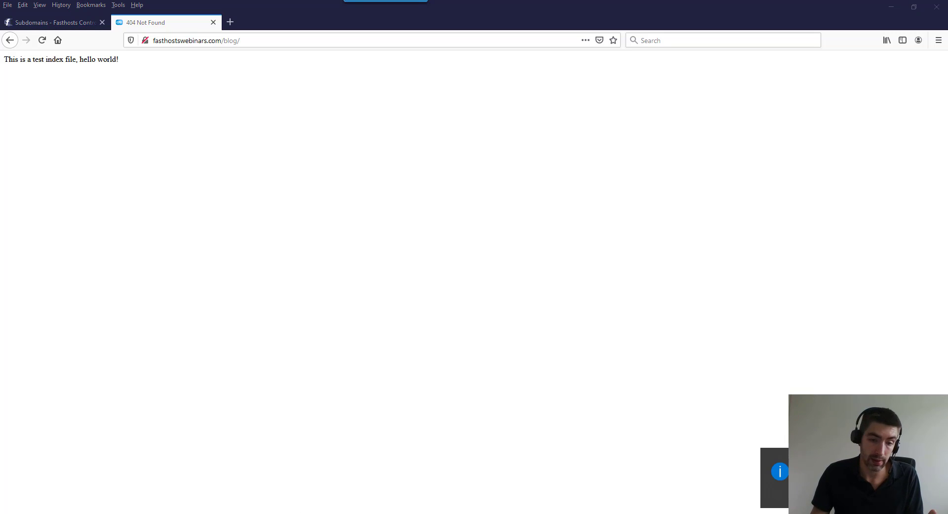
left_click(55, 22)
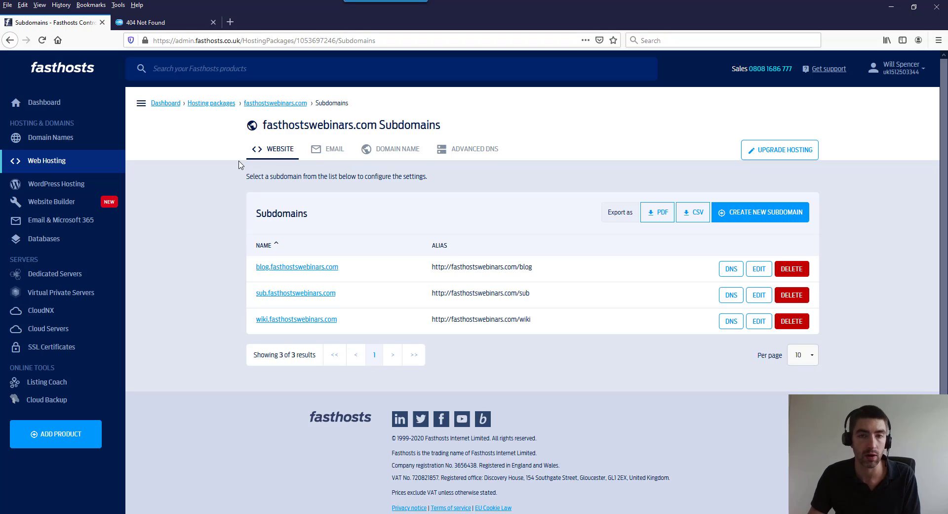
From the Web Hosting list, open the domain.co.uk Momentum package overview (PHP 7.0, Boost enabled).
left_click(56, 164)
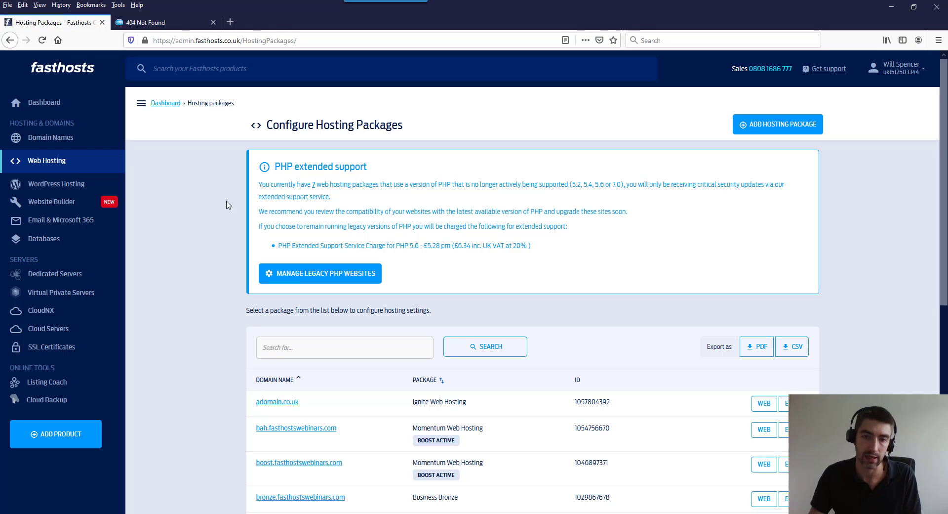
scroll(213, 210, "down", 4)
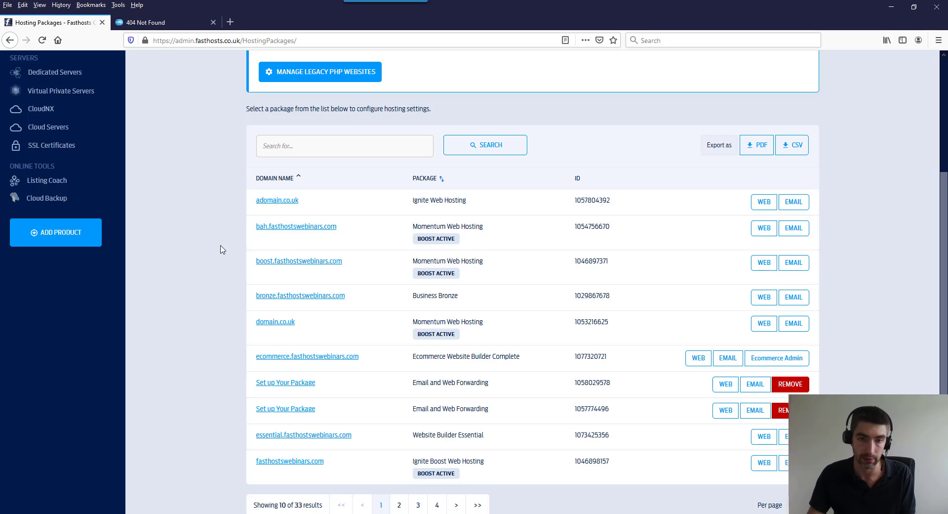
scroll(210, 254, "down", 2)
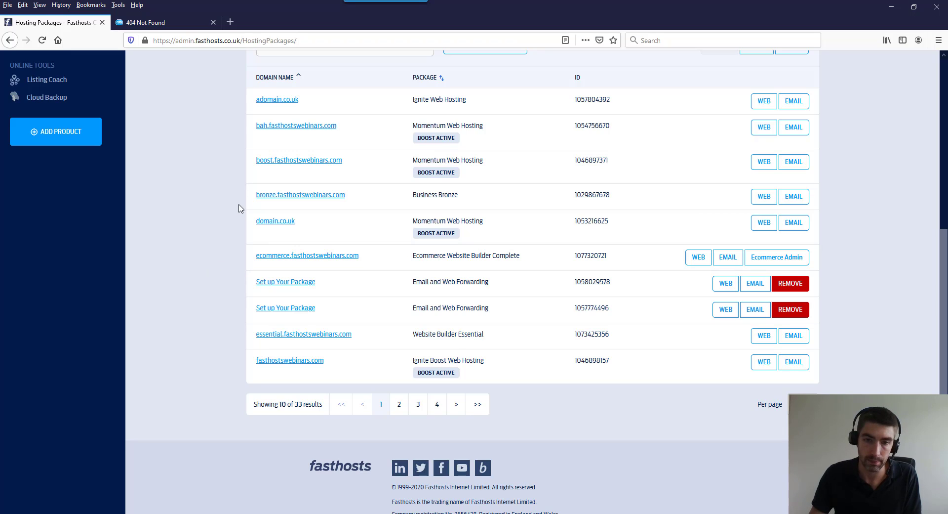
left_click(286, 222)
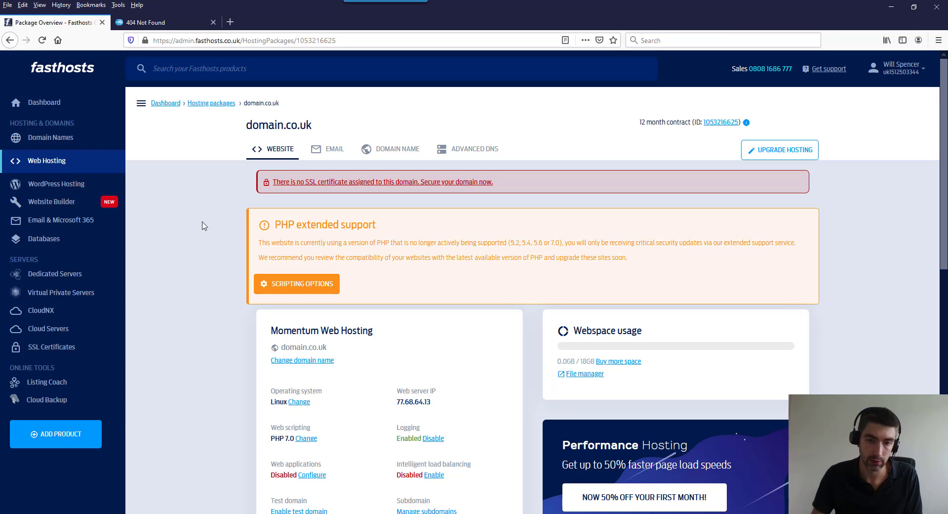
scroll(200, 222, "down", 5)
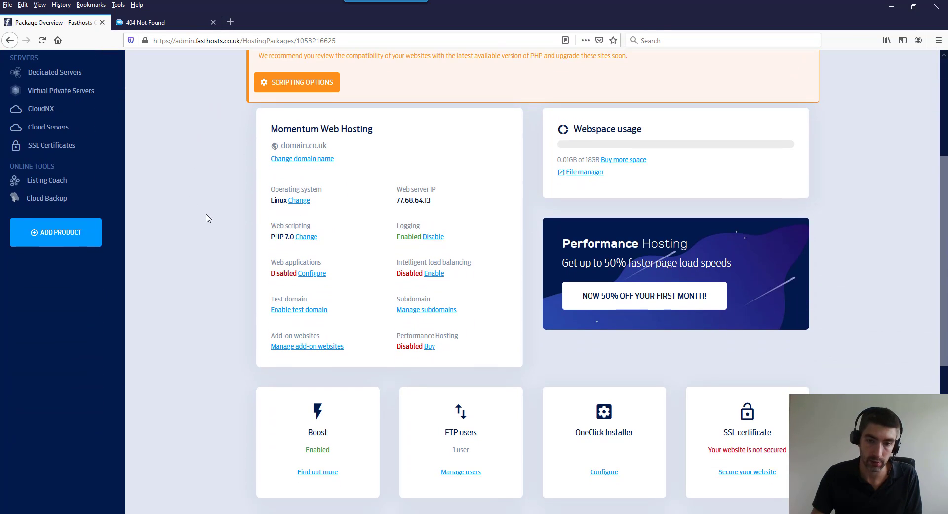
Add a new Linux add-on website to domain.co.uk with domain blog.fasthostswebinars.com.
left_click(302, 351)
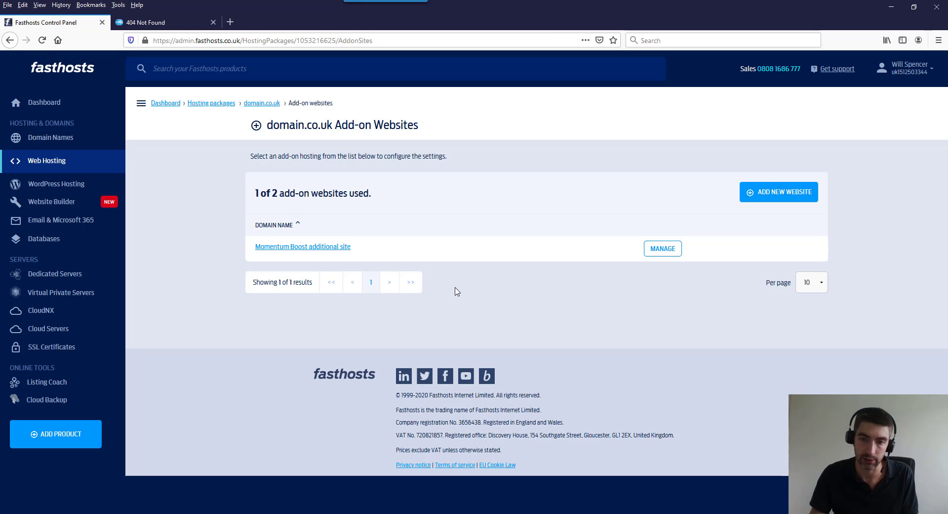
left_click(780, 192)
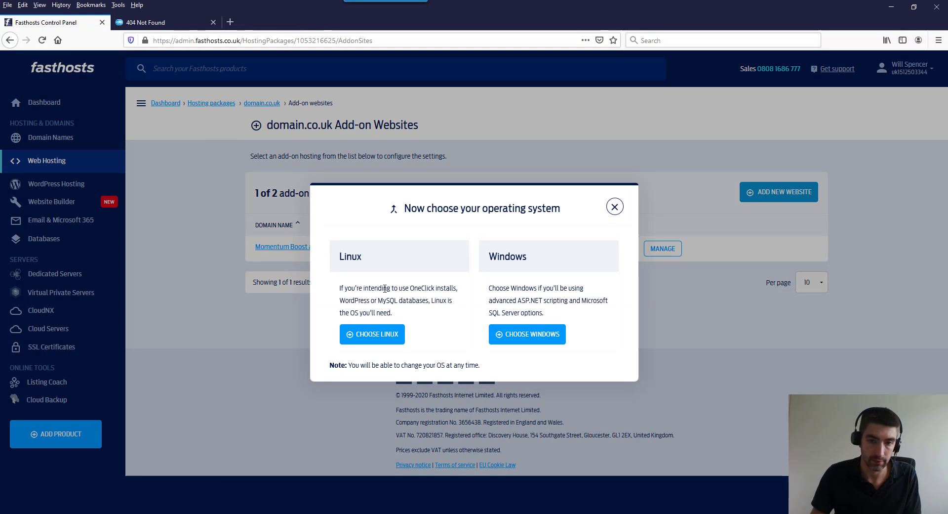
left_click(383, 334)
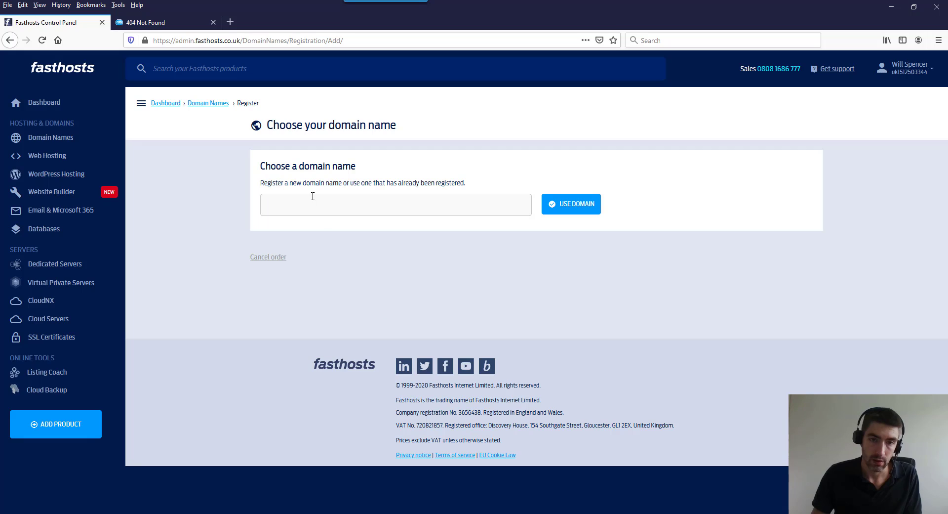
left_click(313, 203)
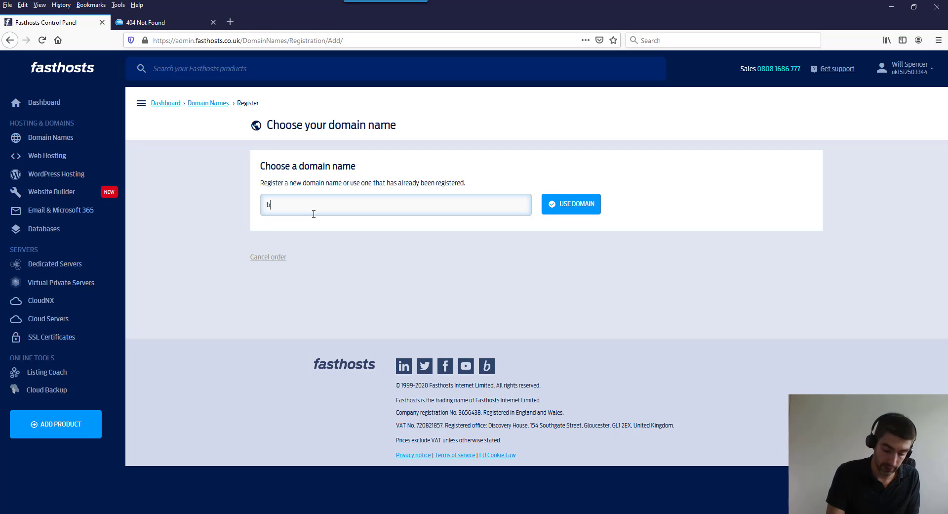
type("blog")
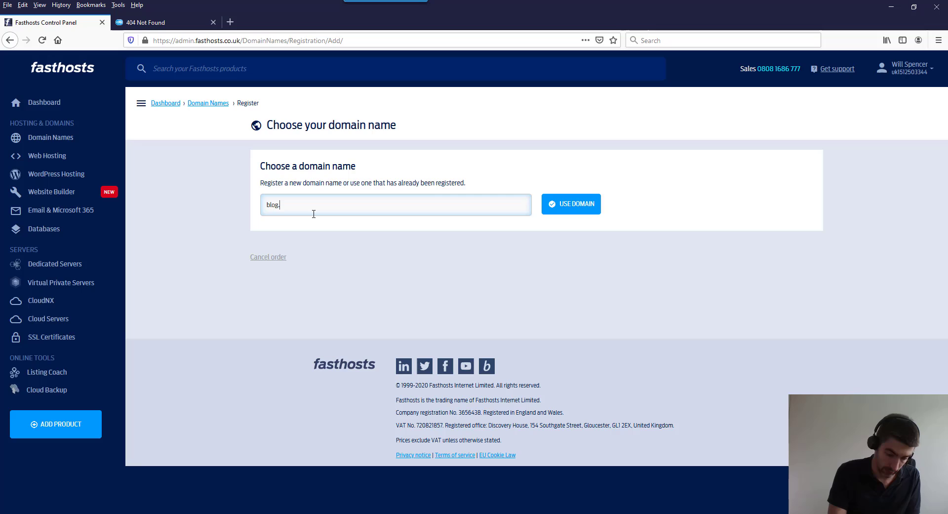
type(".fasthostsweb")
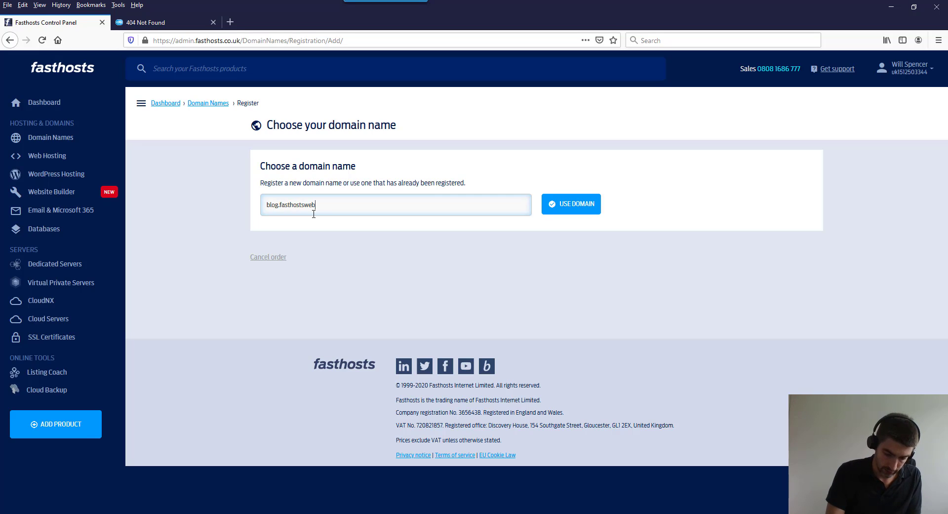
type("inars.com")
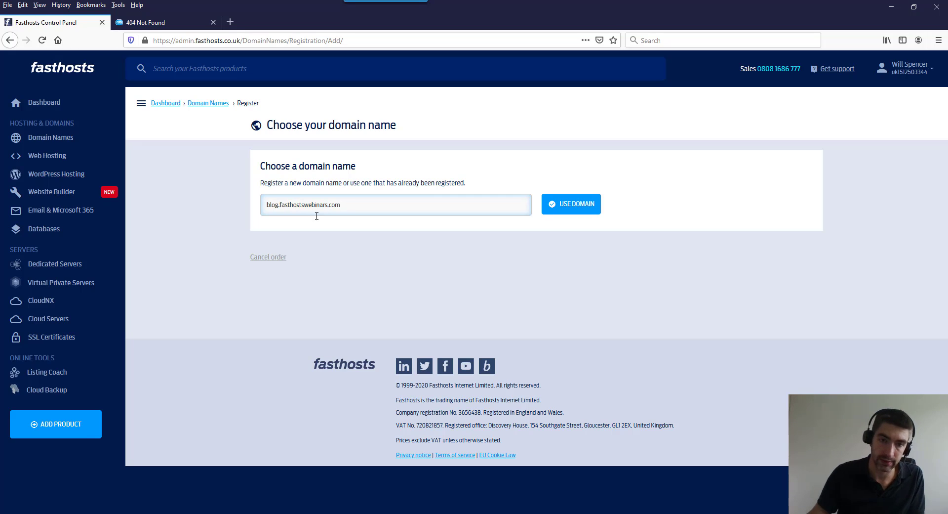